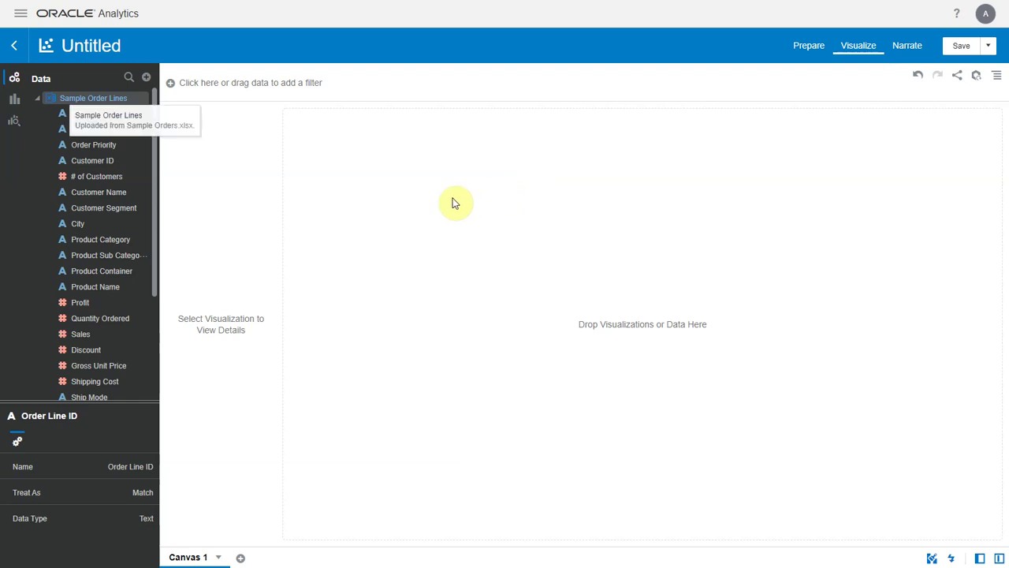
# Select Sales, Profit and Product Sub Category, then pick the Butterfly visualization for them
pyautogui.click(79, 333)
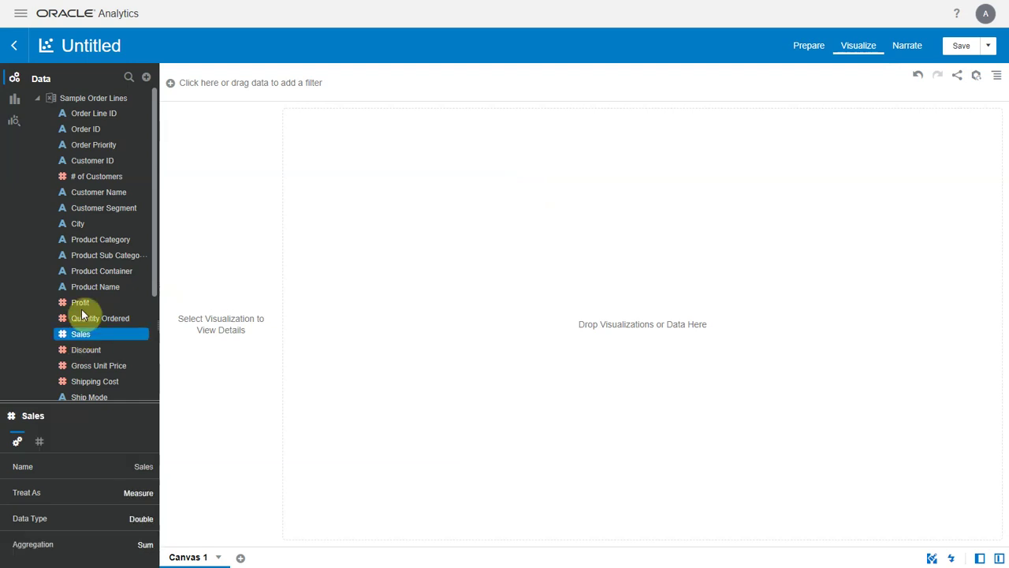
pyautogui.keyDown('ctrl'); pyautogui.click(84, 304); pyautogui.keyUp('ctrl')
pyautogui.keyDown('ctrl'); pyautogui.click(90, 255); pyautogui.keyUp('ctrl')
pyautogui.rightClick(90, 254)
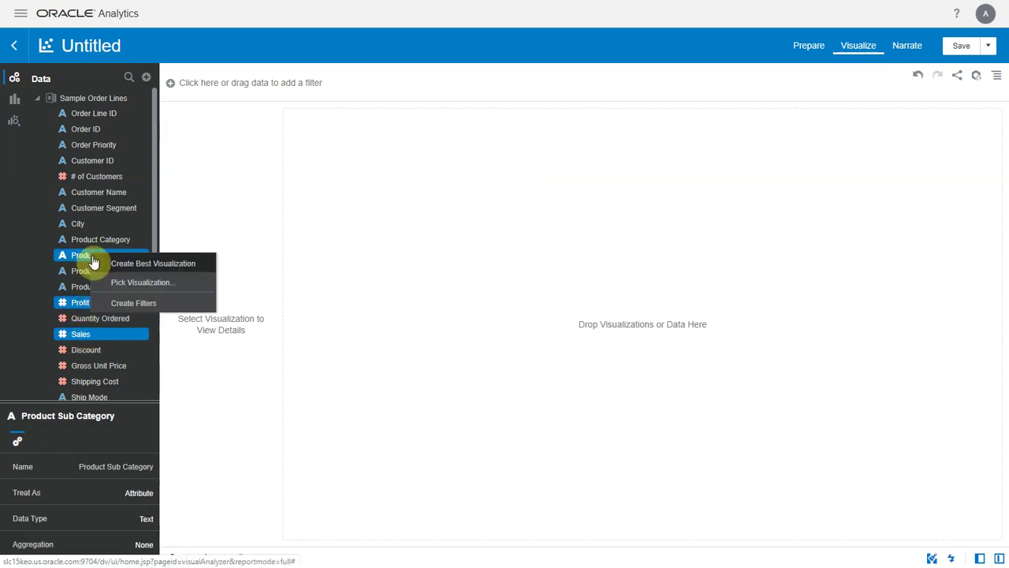
pyautogui.click(121, 284)
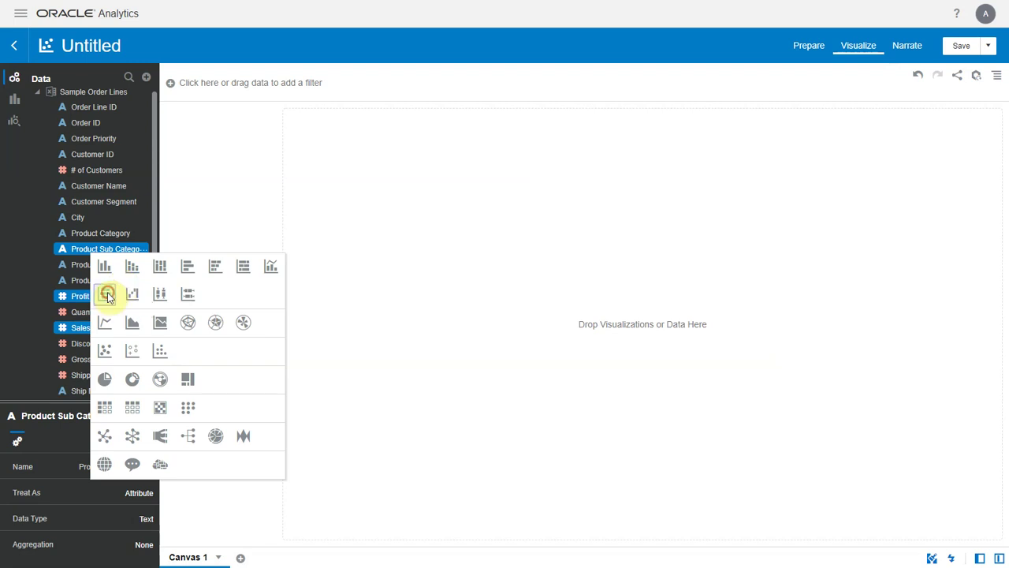
pyautogui.click(106, 293)
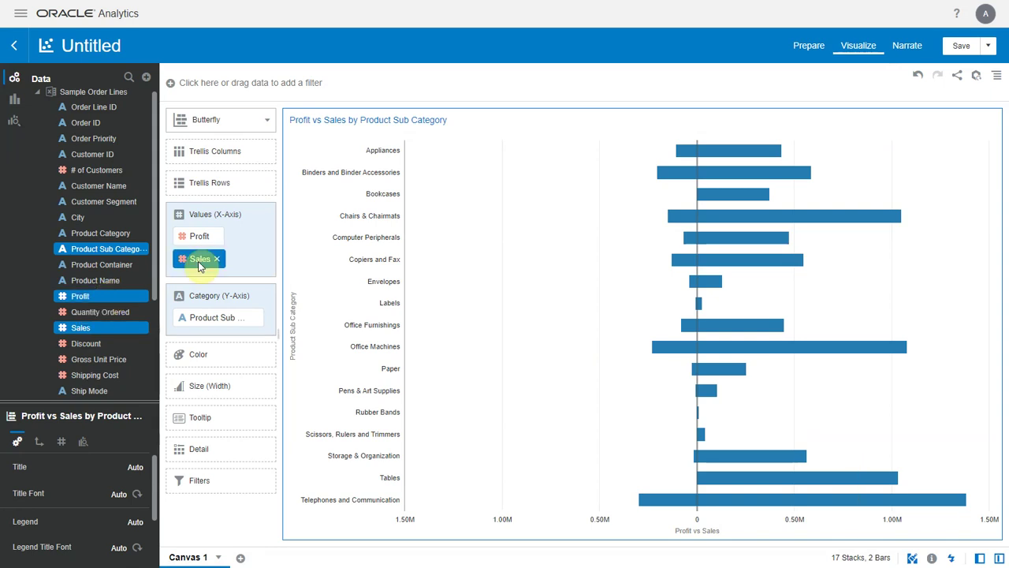
# Move the Sales pill above Profit in Values (X-Axis) so Sales sits on the left
pyautogui.moveTo(199, 259); pyautogui.dragTo(199, 236)
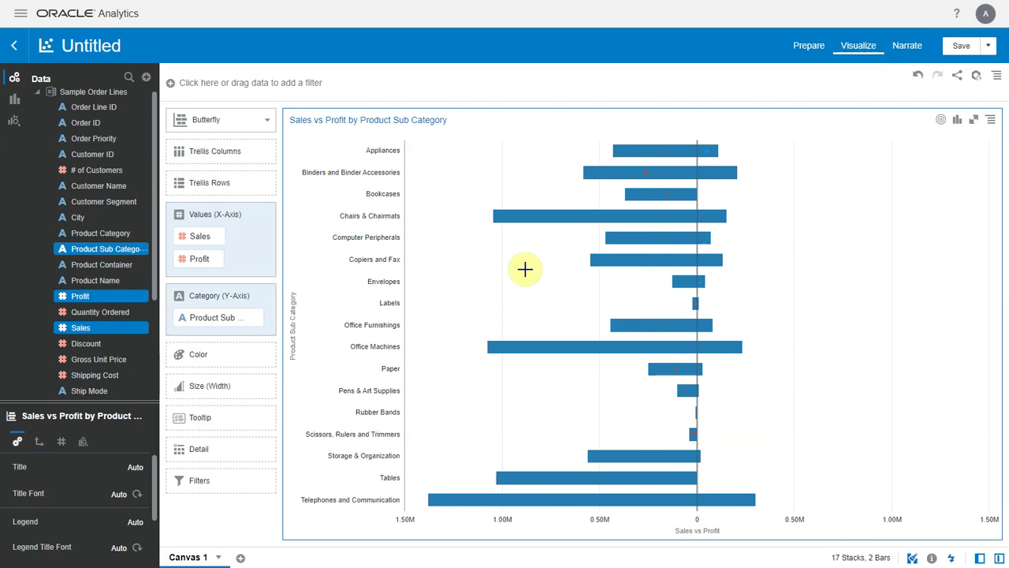
# Set Synchronize Scales to Off under Values Axis in the chart's Axis properties
pyautogui.click(40, 441)
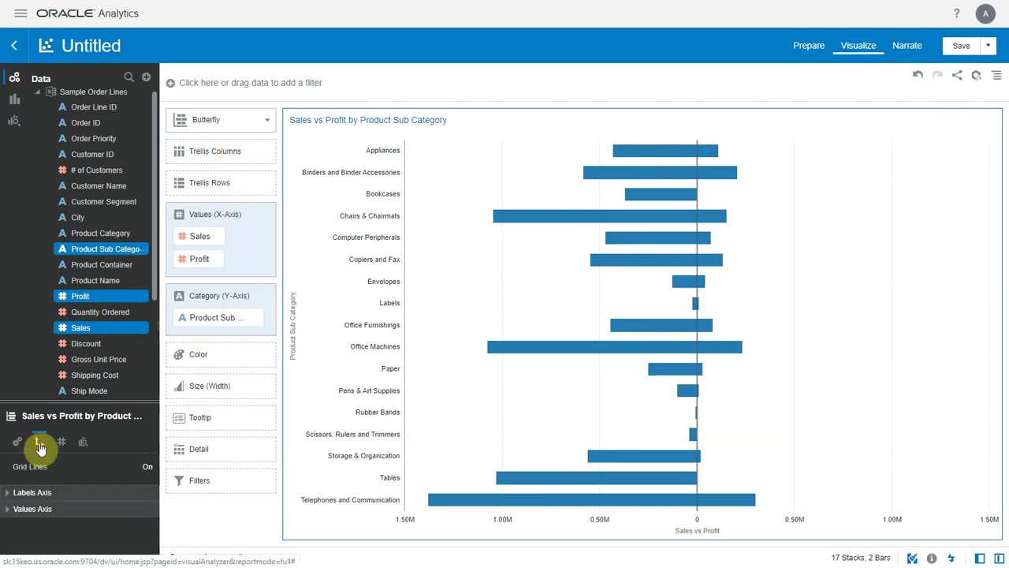
pyautogui.moveTo(69, 406); pyautogui.dragTo(63, 293)
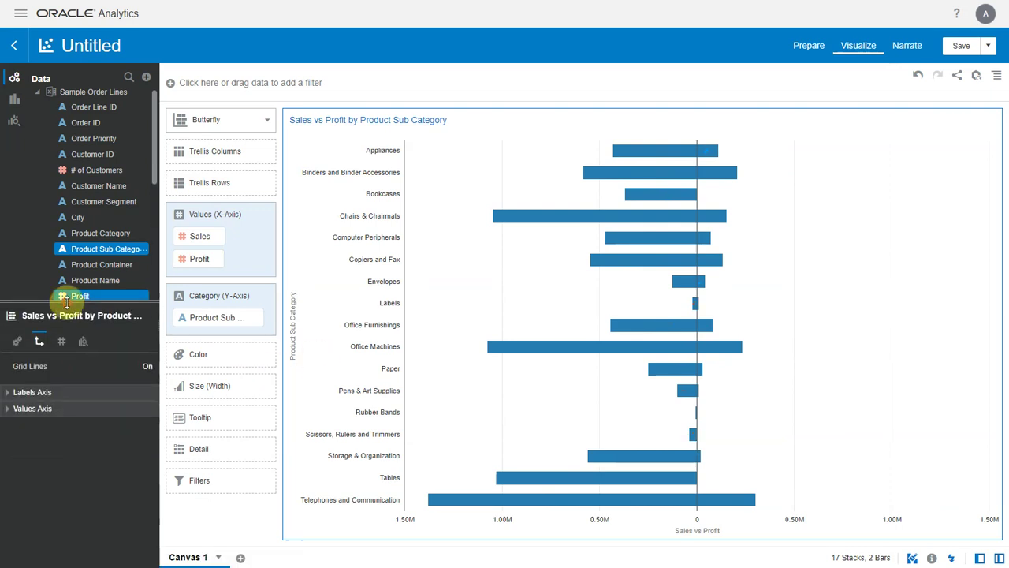
pyautogui.click(8, 416)
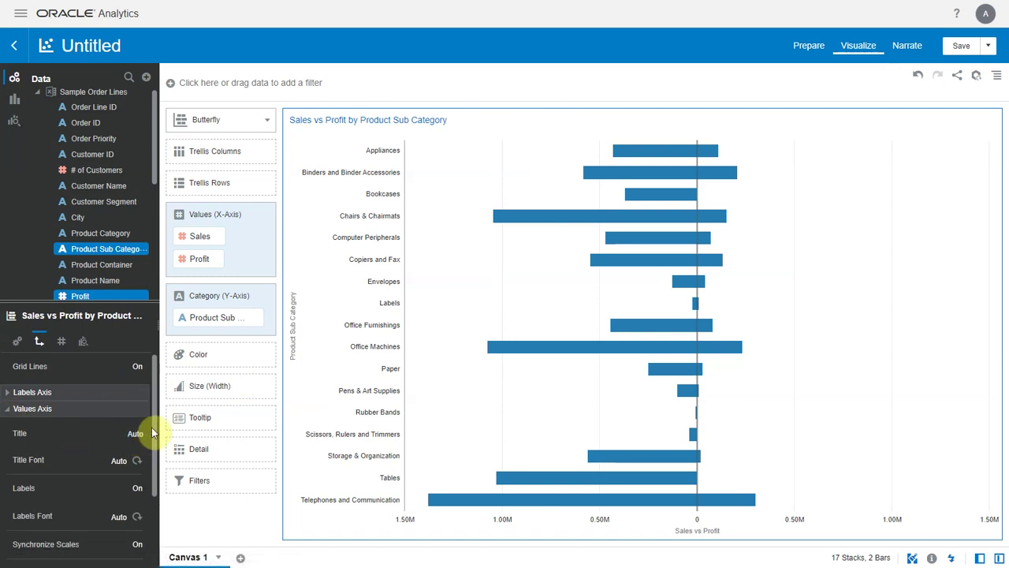
pyautogui.scroll(-2, 148, 465)
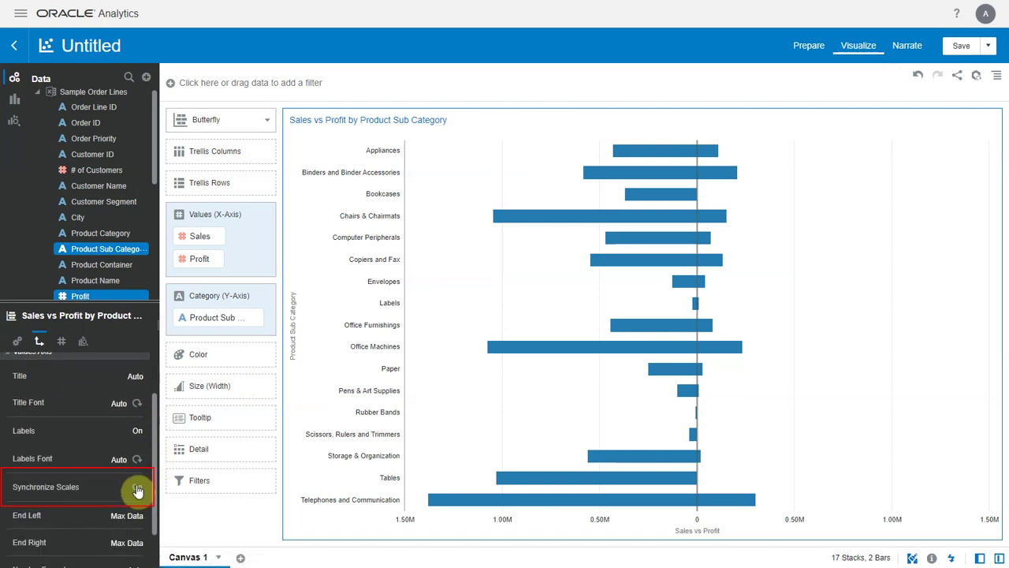
pyautogui.click(137, 489)
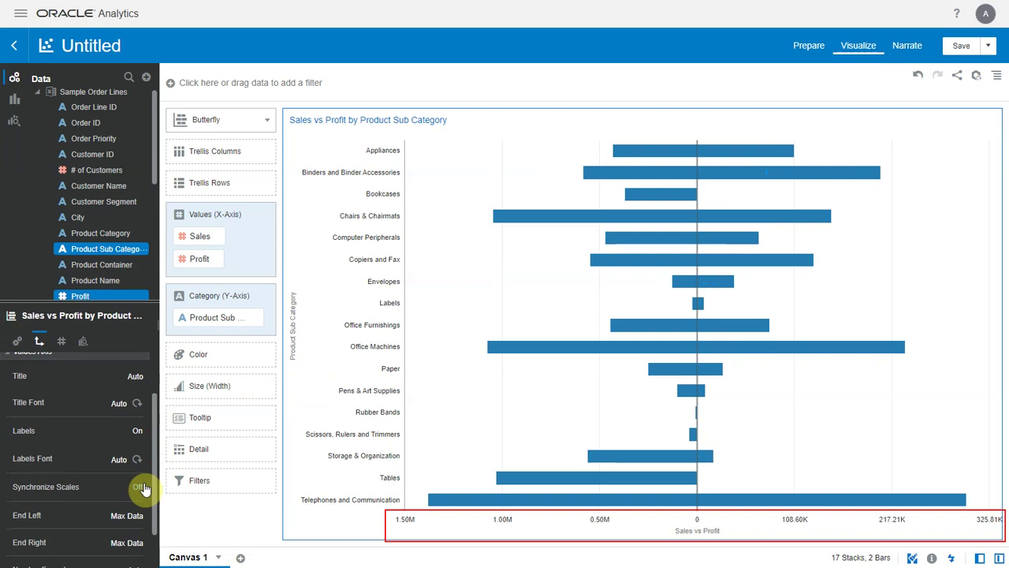
pyautogui.scroll(-2, 151, 497)
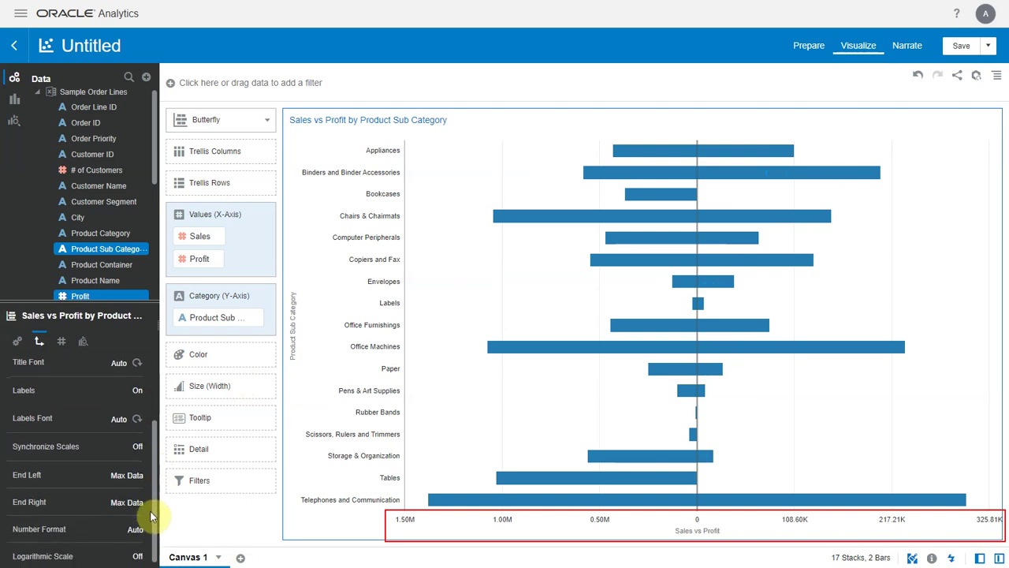
pyautogui.click(123, 473)
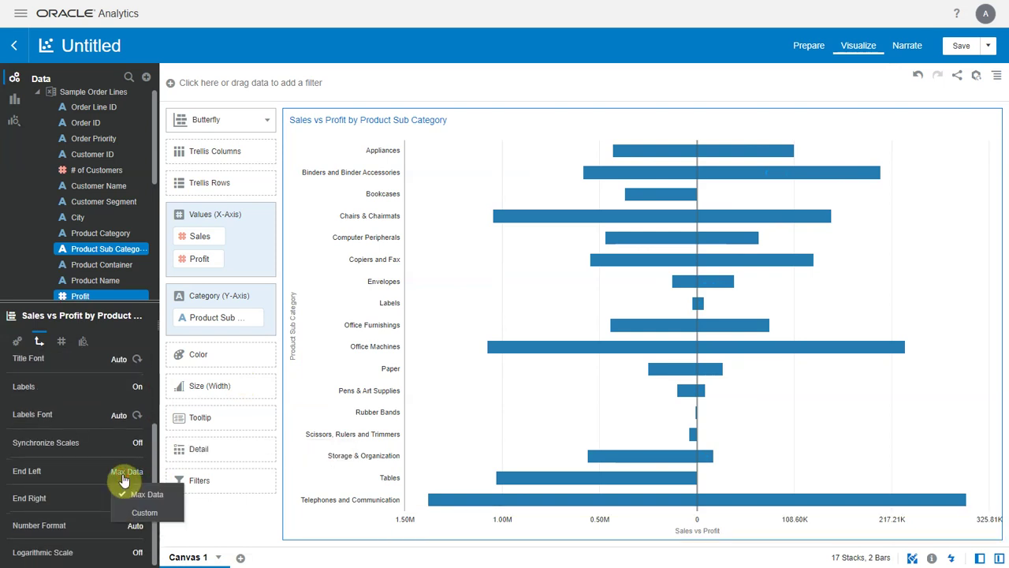
pyautogui.click(90, 407)
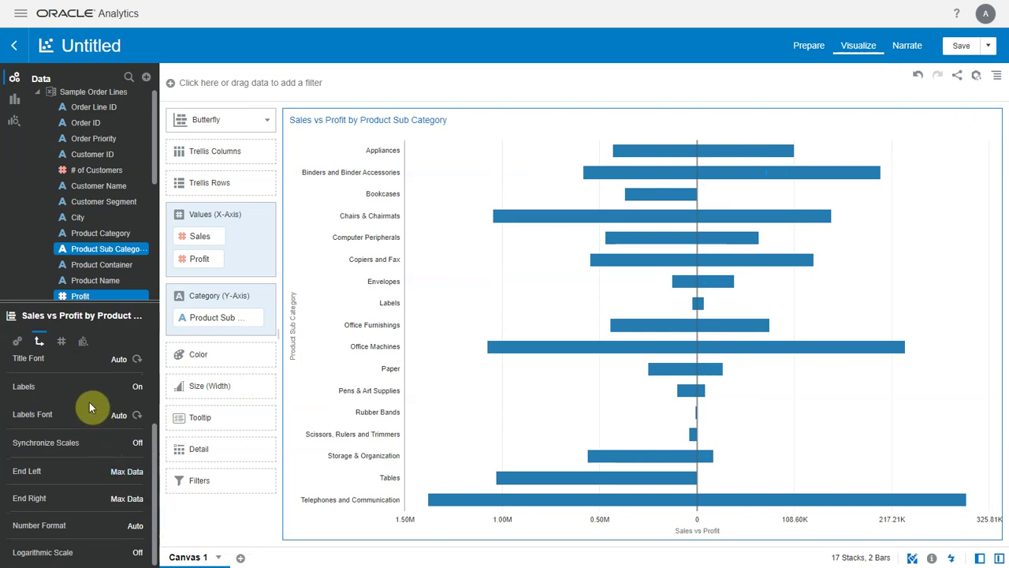
pyautogui.click(62, 342)
pyautogui.click(148, 368)
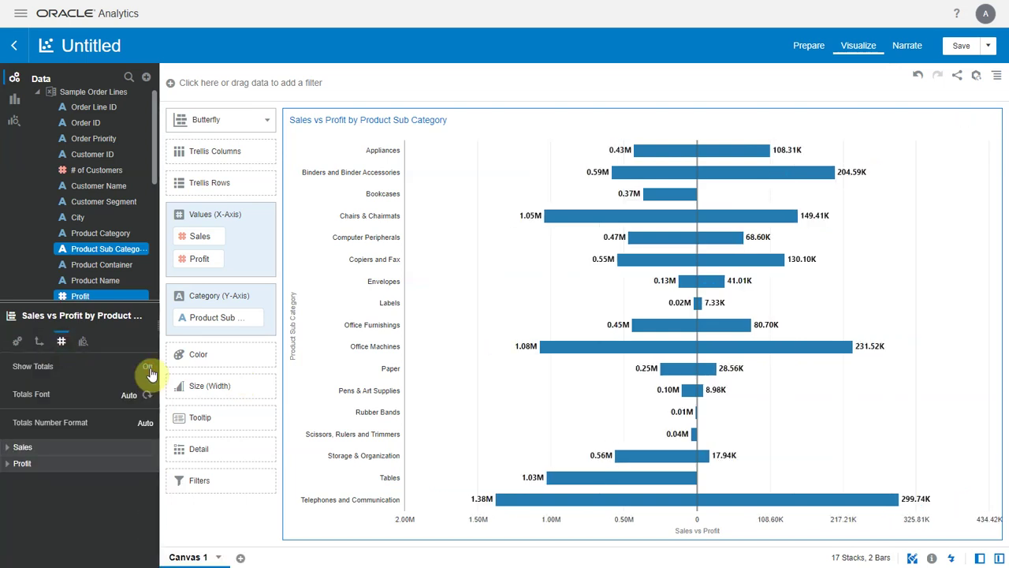
pyautogui.click(149, 368)
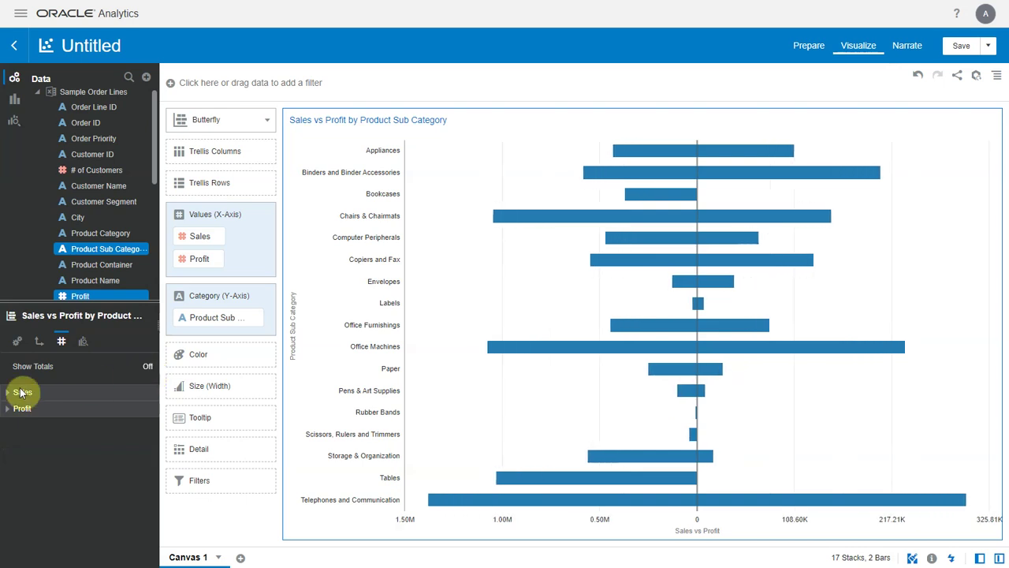
pyautogui.click(21, 393)
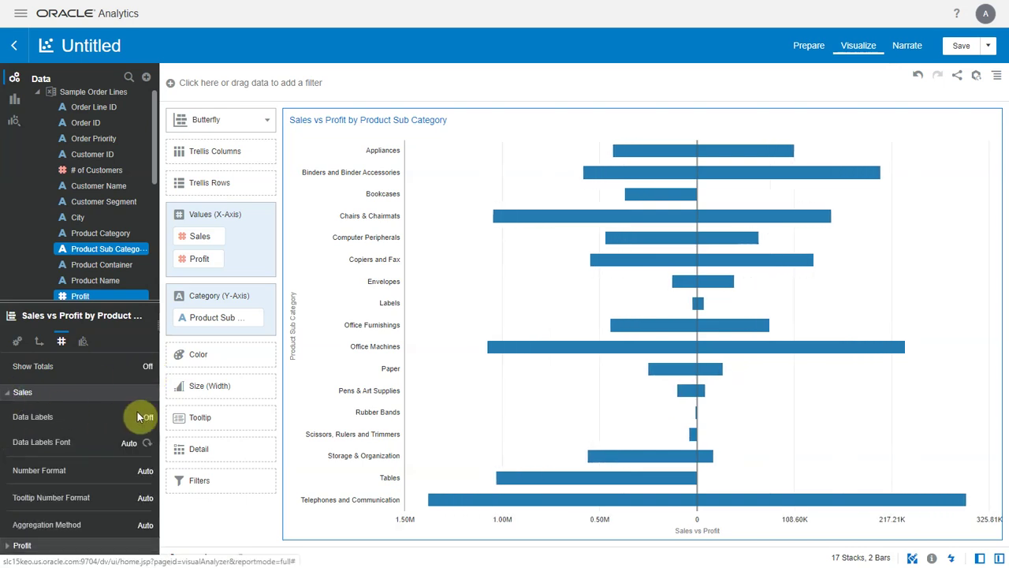
pyautogui.click(147, 417)
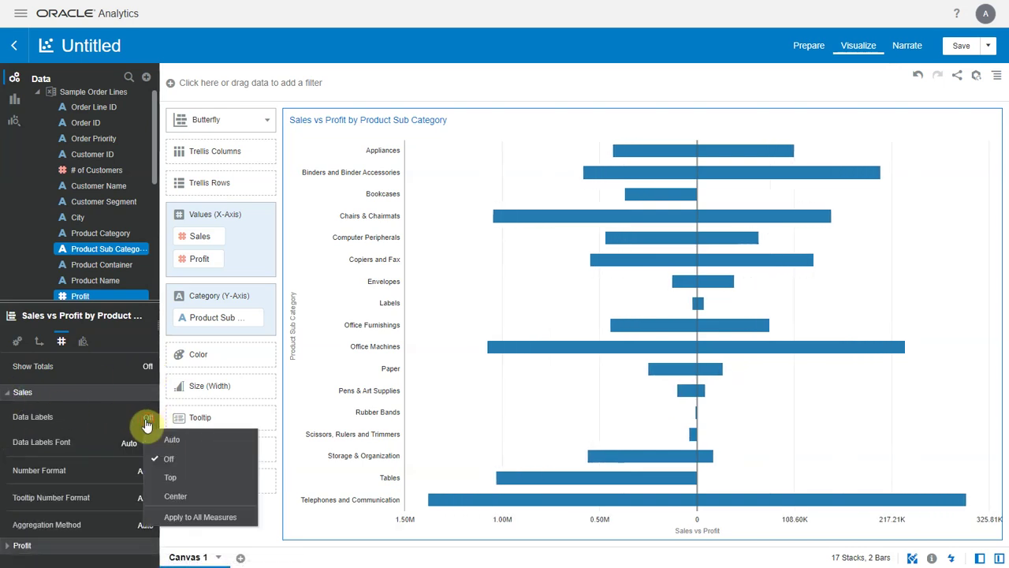
pyautogui.click(172, 497)
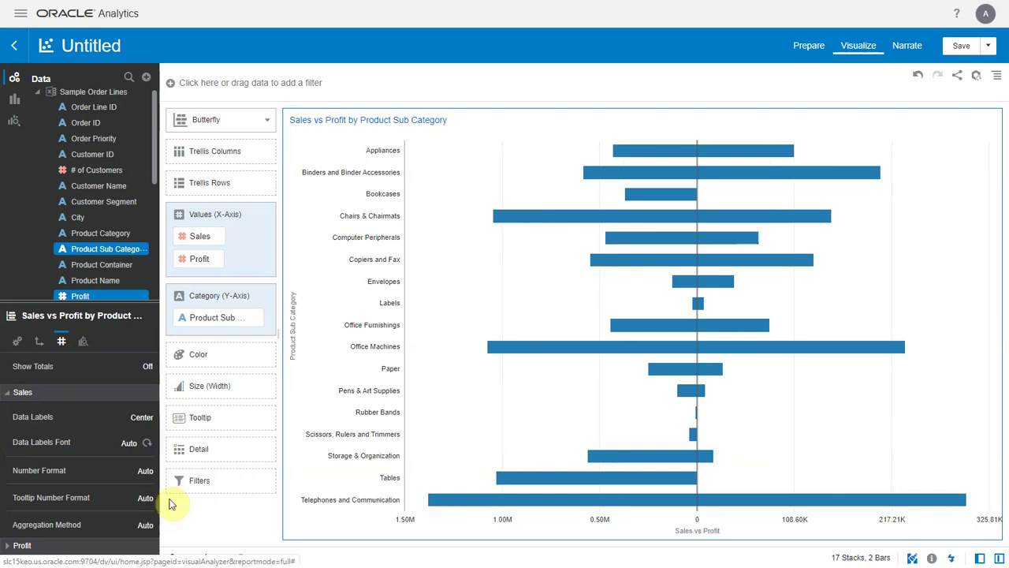
pyautogui.click(10, 394)
pyautogui.click(12, 408)
pyautogui.click(146, 435)
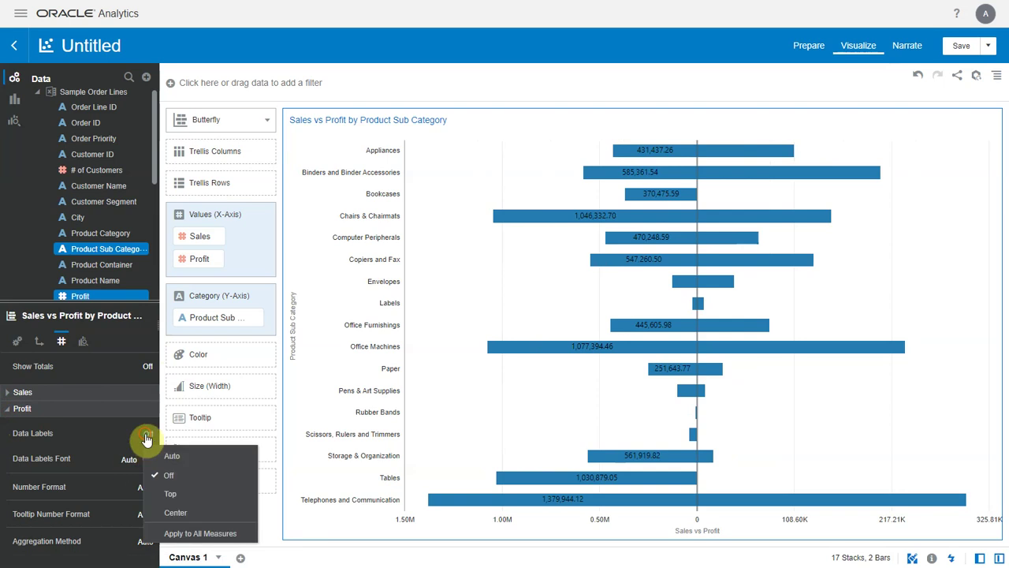
pyautogui.click(174, 494)
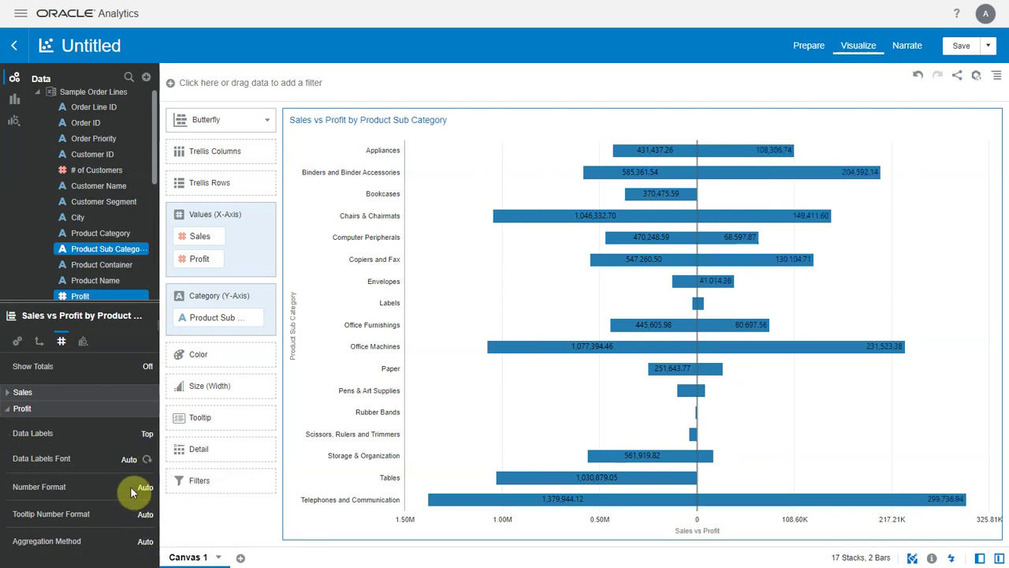
pyautogui.click(148, 435)
pyautogui.click(168, 473)
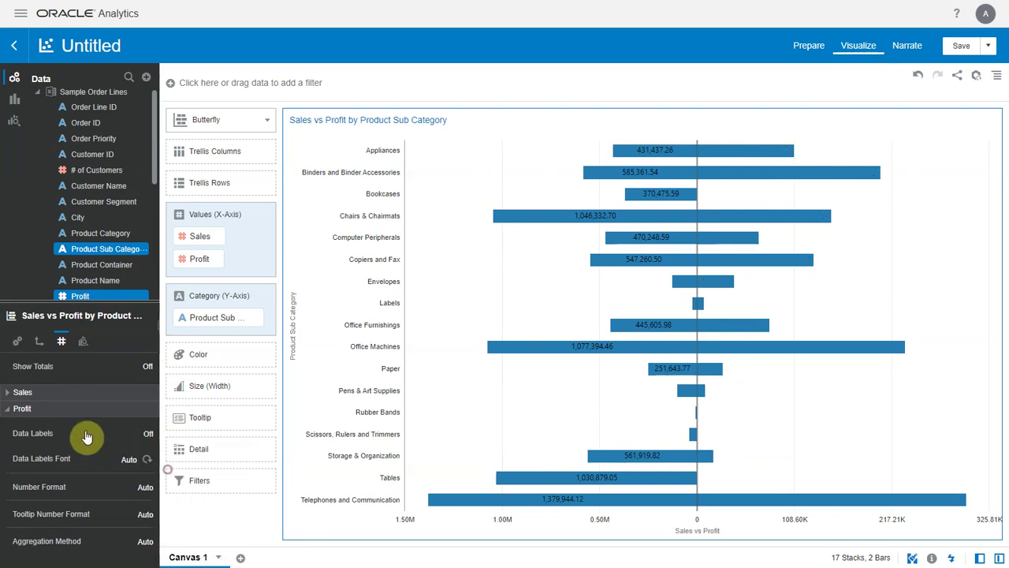
pyautogui.click(16, 391)
pyautogui.click(132, 417)
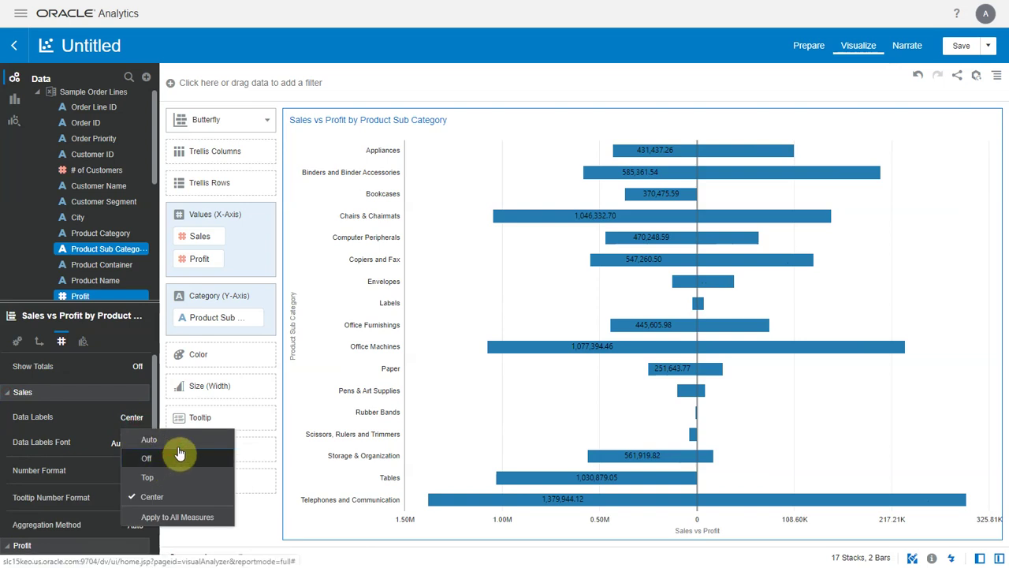
pyautogui.click(180, 454)
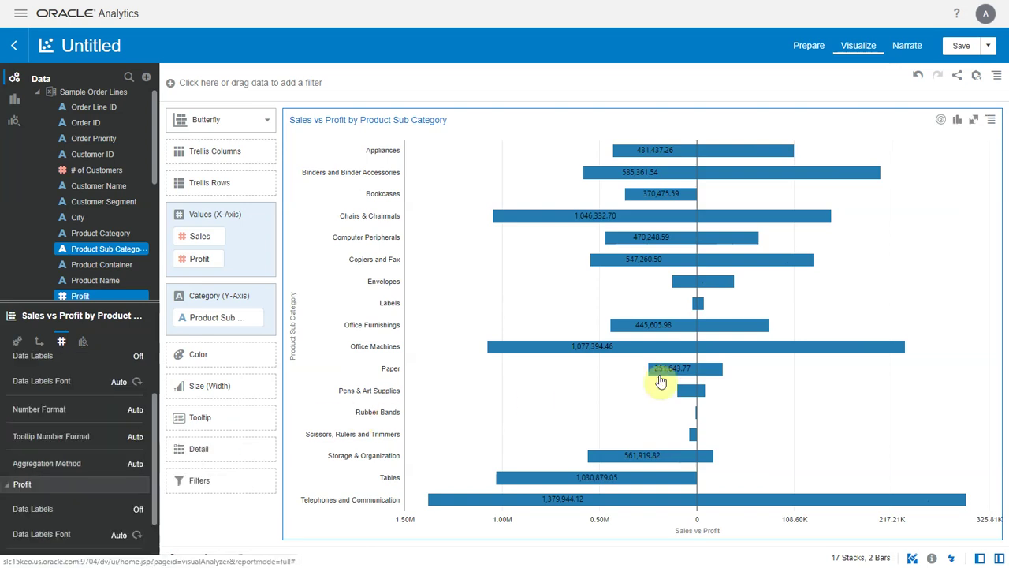
# Duplicate the butterfly chart with Edit > Duplicate Visualization
pyautogui.click(995, 119)
pyautogui.moveTo(951, 233)
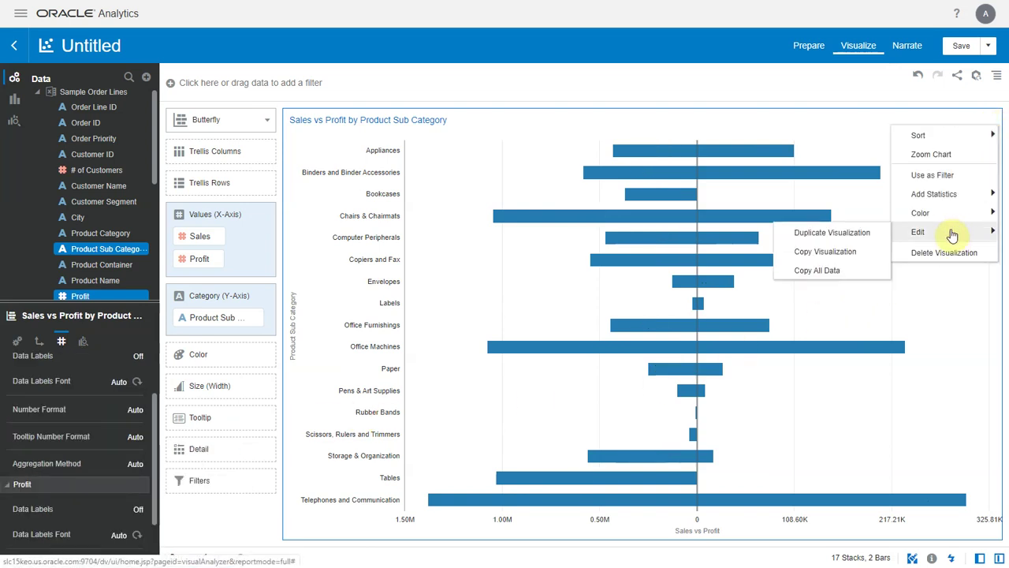
pyautogui.click(856, 237)
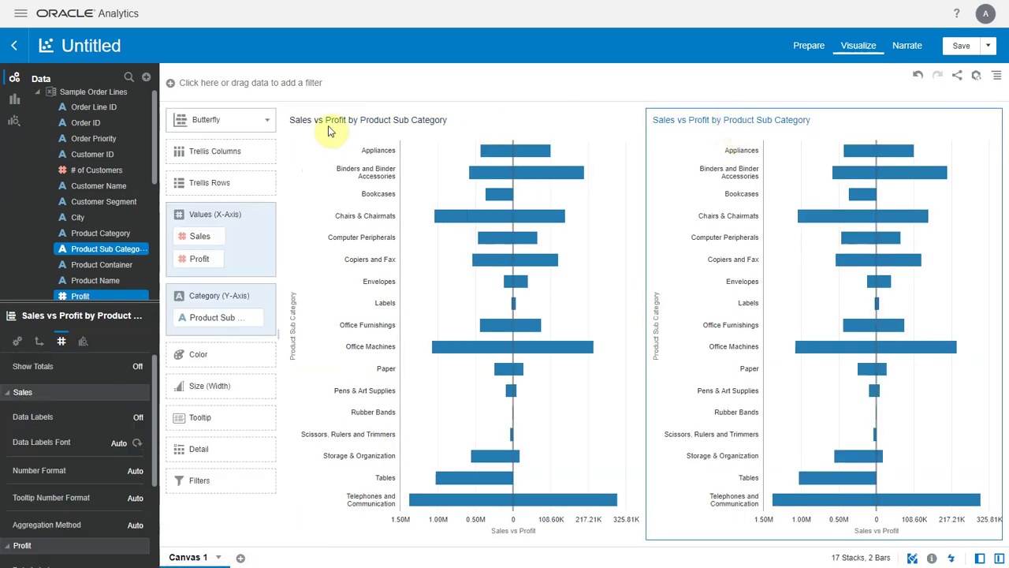
# Change the copy to a Table, then highlight the Bookcases and Tables rows in both visuals
pyautogui.click(248, 122)
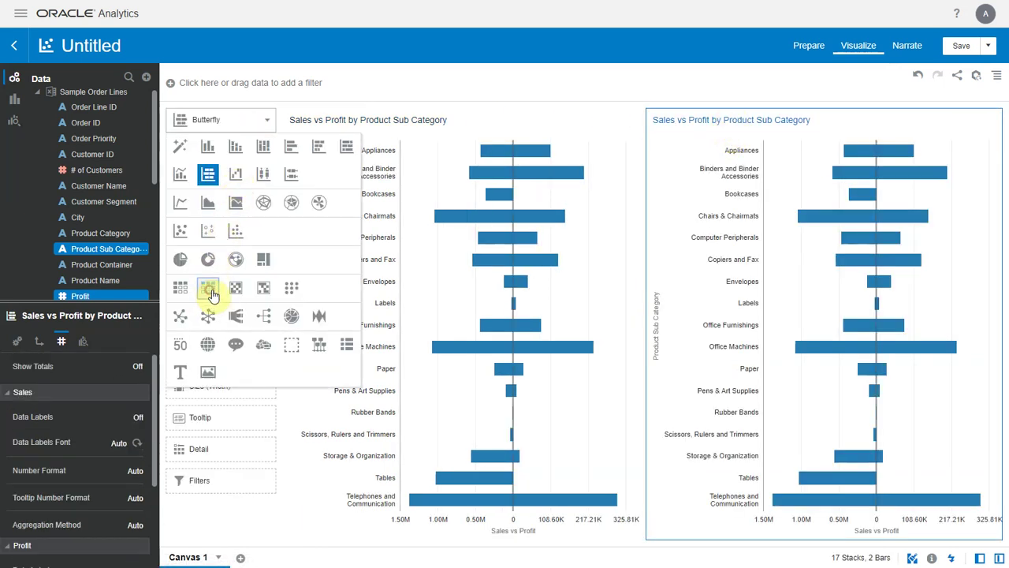
pyautogui.click(209, 290)
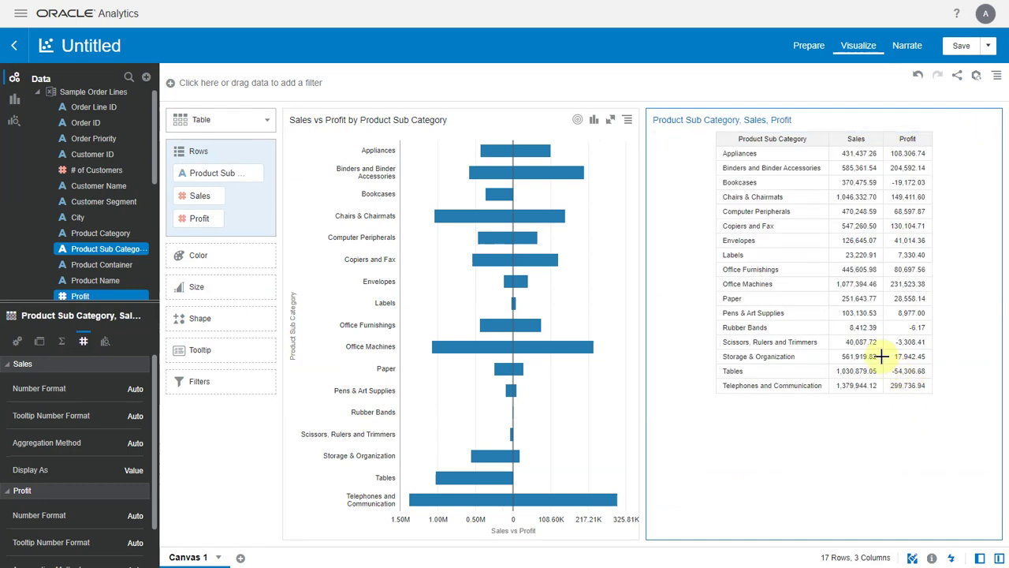
pyautogui.click(815, 183)
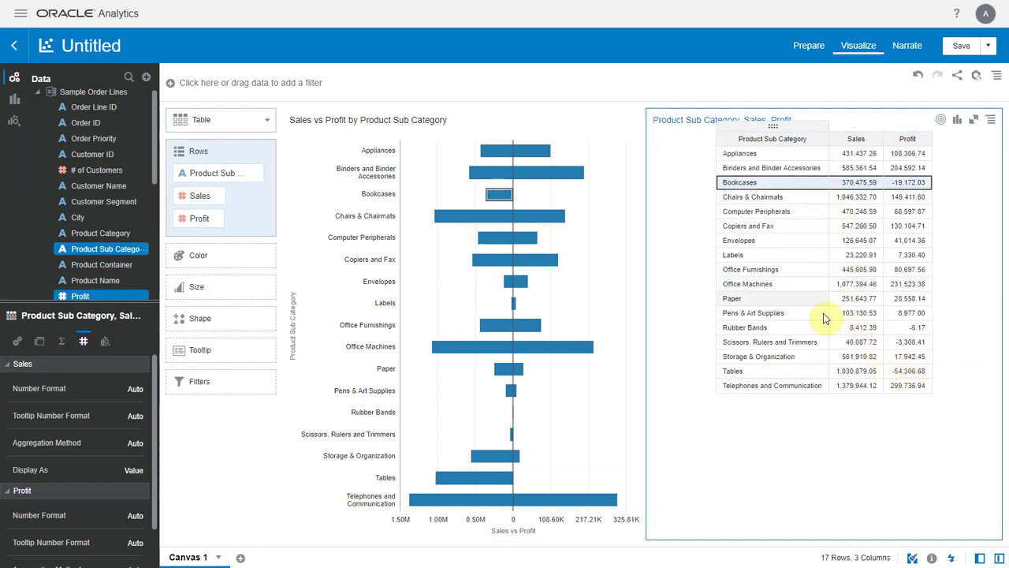
pyautogui.click(801, 374)
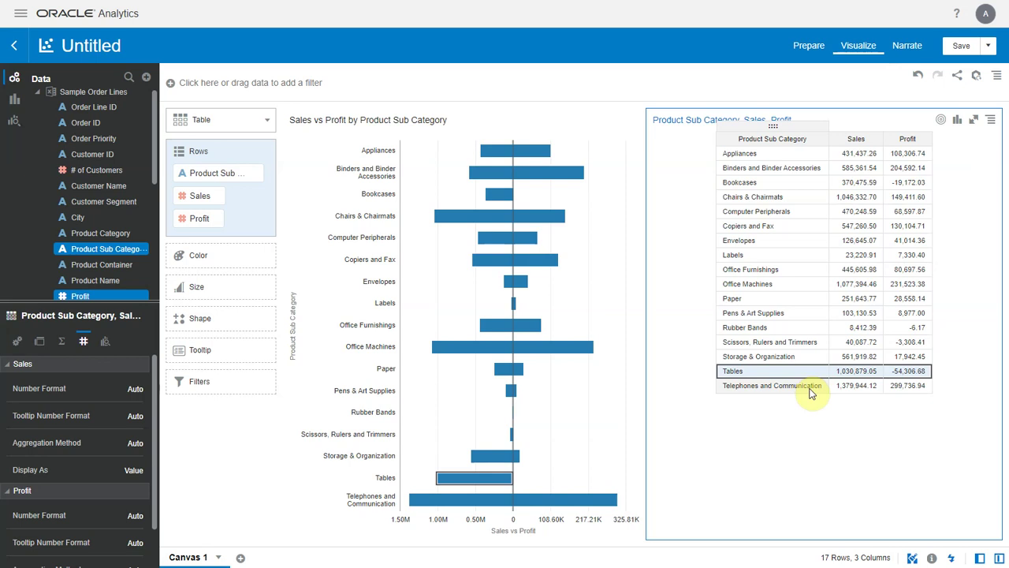
# Turn on visualization warnings and view the chart's notice that negative values were truncated
pyautogui.click(934, 559)
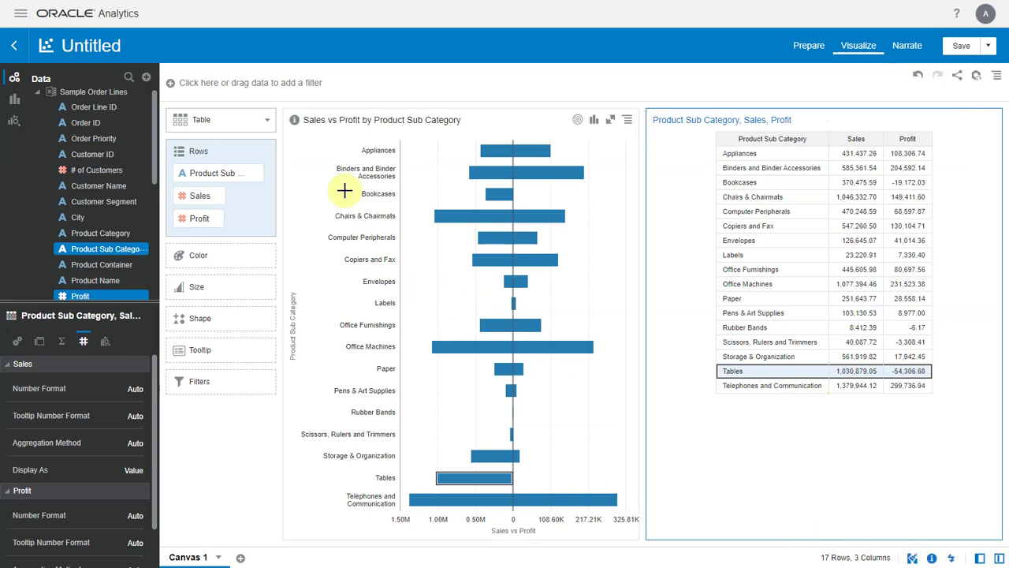
pyautogui.moveTo(295, 120)
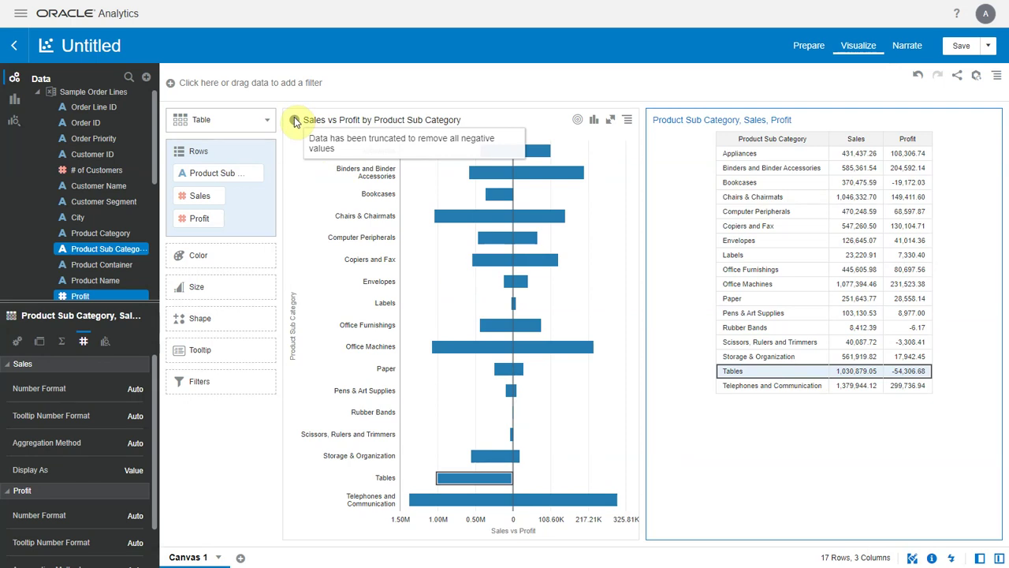
pyautogui.click(298, 178)
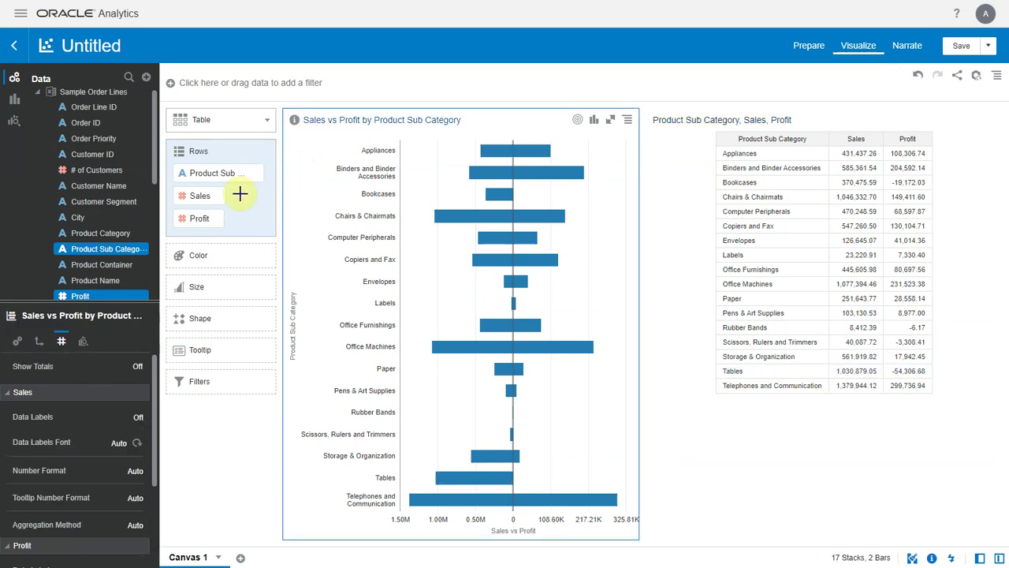
# Swap Profit for # of Customers in Values (X-Axis) and delete the table visualization
pyautogui.moveTo(103, 171); pyautogui.dragTo(201, 264)
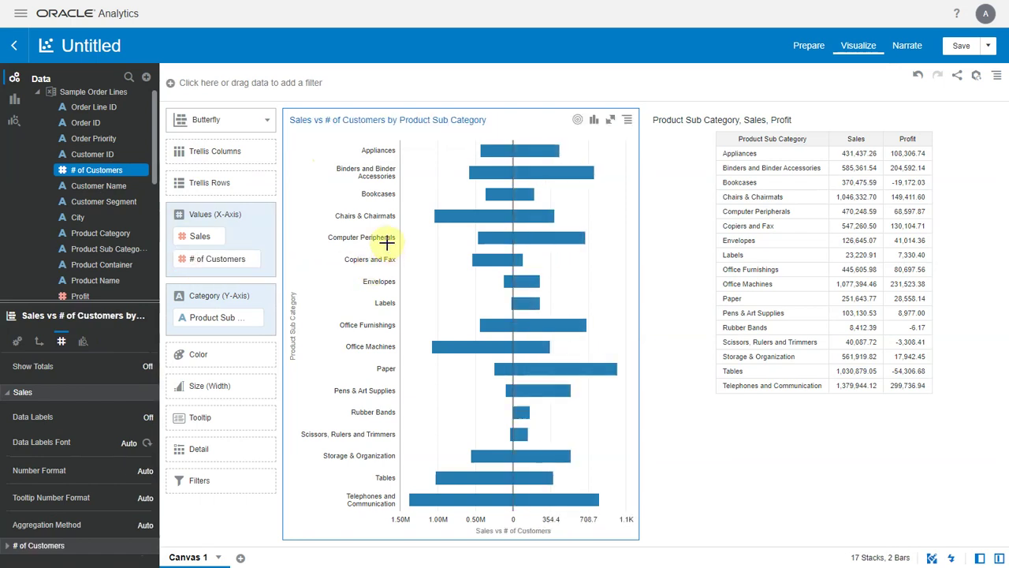
pyautogui.click(990, 119)
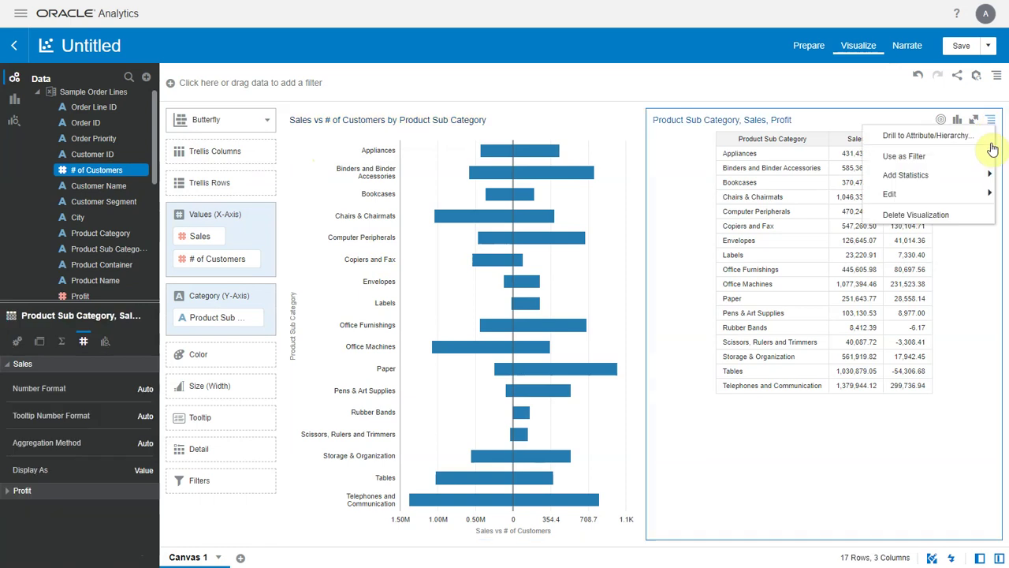
pyautogui.click(949, 214)
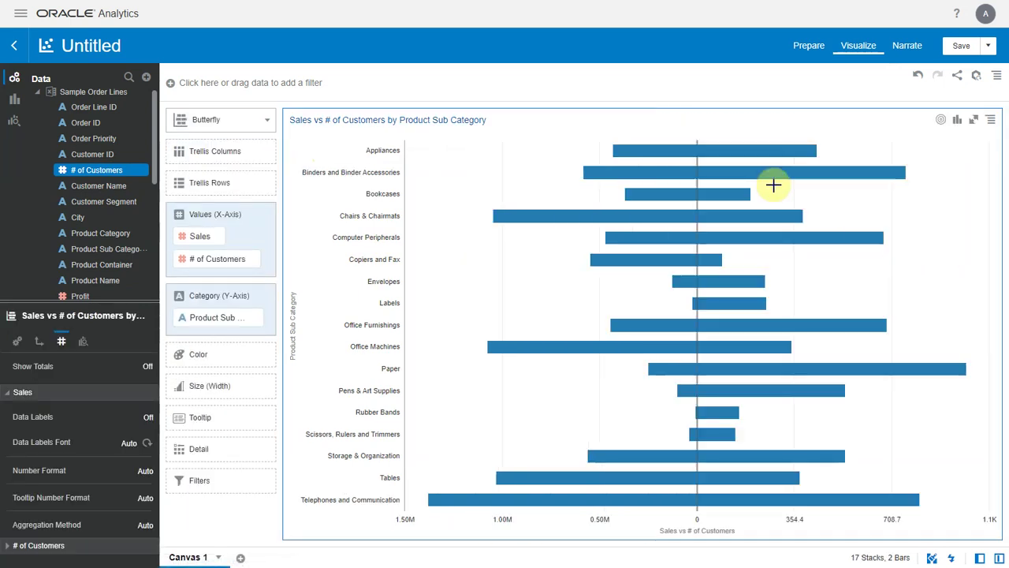
pyautogui.click(104, 202)
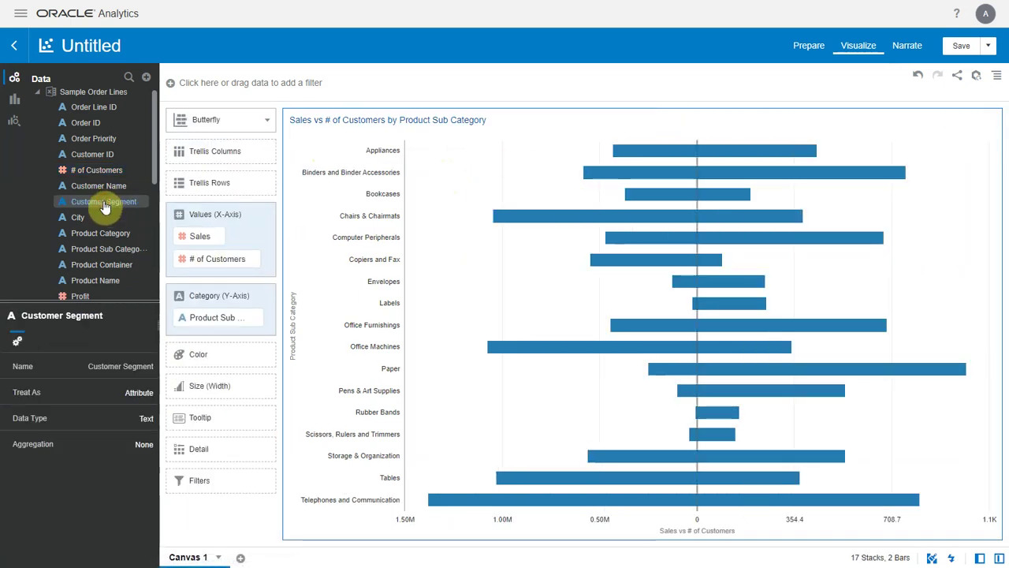
# Colour the bars by Customer Segment and enable Include Measure Color
pyautogui.moveTo(103, 203); pyautogui.dragTo(219, 368)
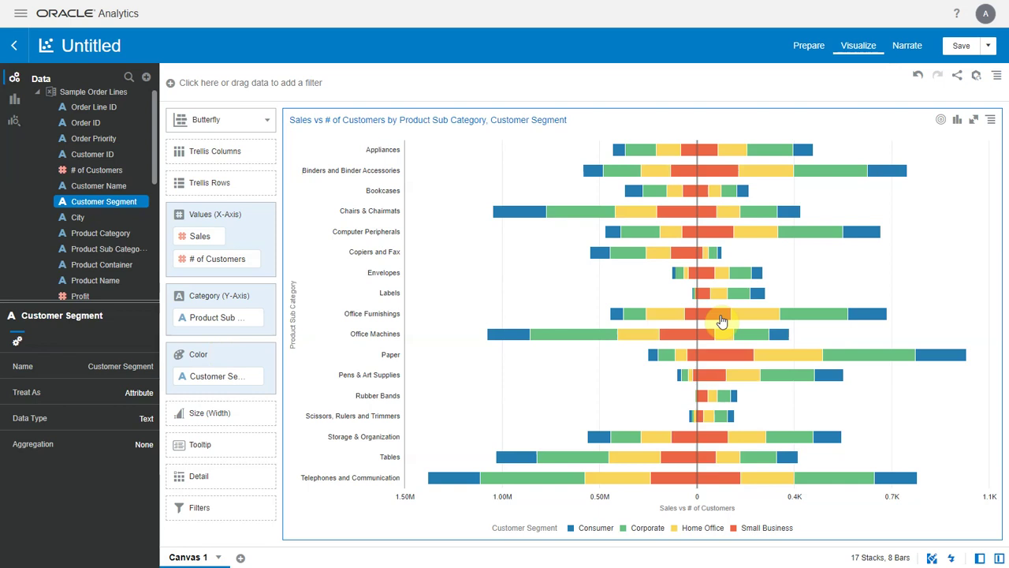
pyautogui.rightClick(931, 239)
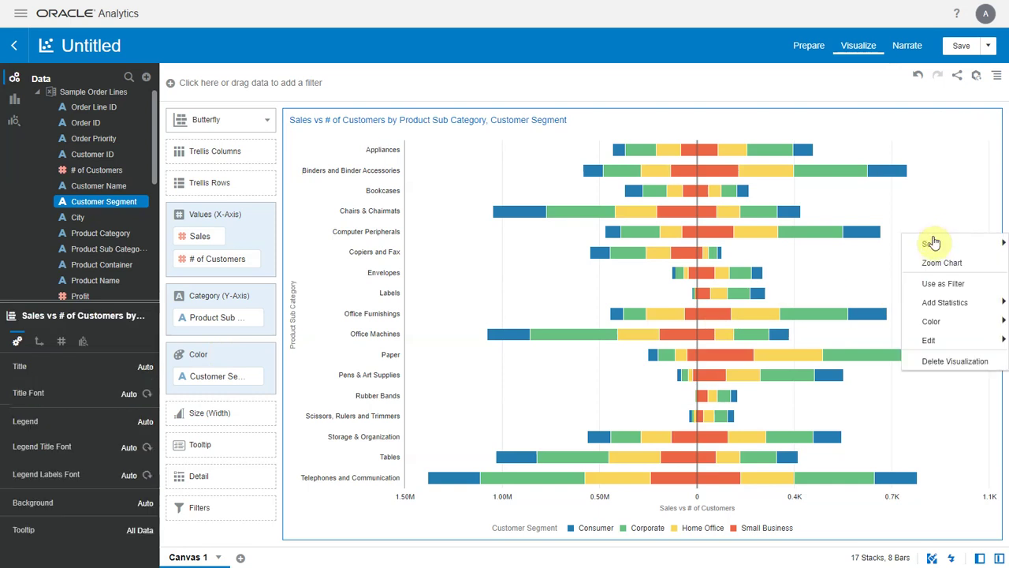
pyautogui.moveTo(936, 324)
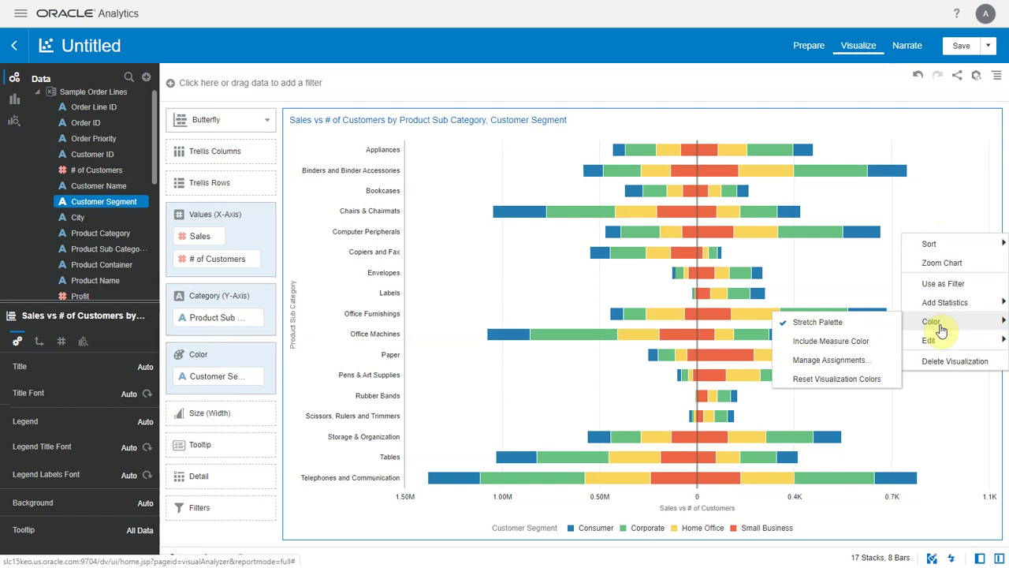
pyautogui.click(876, 342)
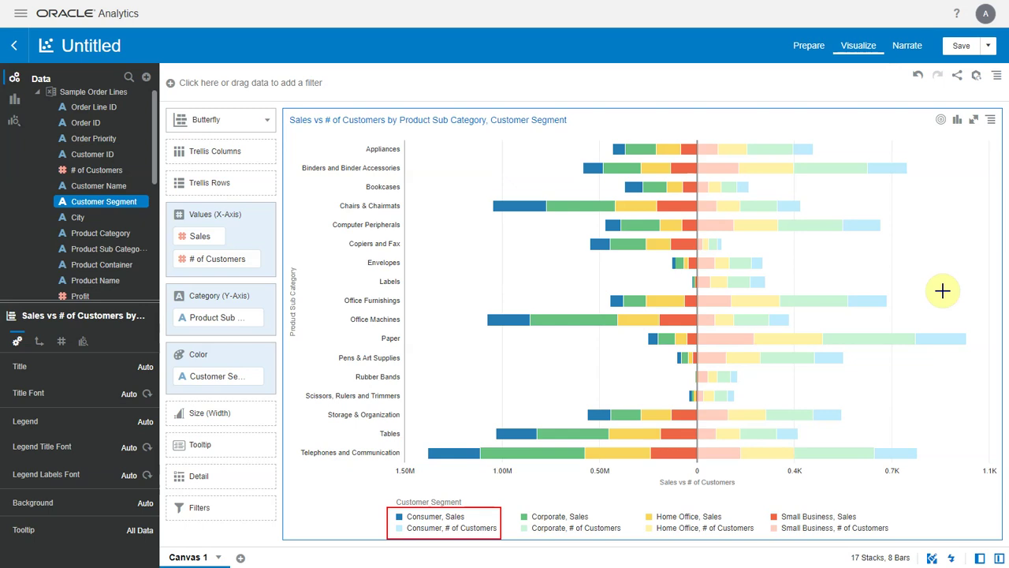
# Turn off Hierarchical Coloring so each segment-measure pair gets a distinct colour
pyautogui.rightClick(943, 291)
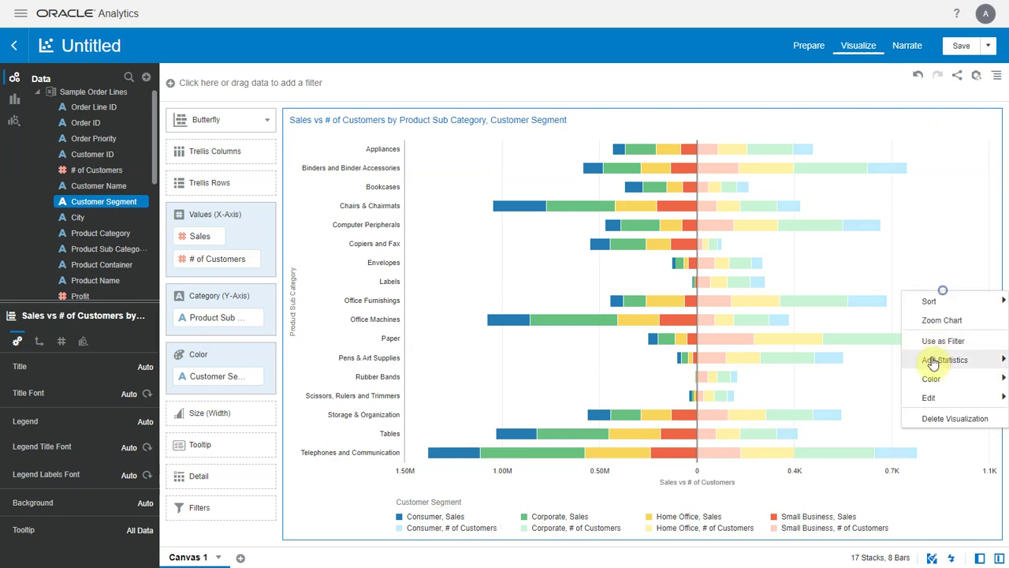
pyautogui.moveTo(931, 382)
pyautogui.click(820, 380)
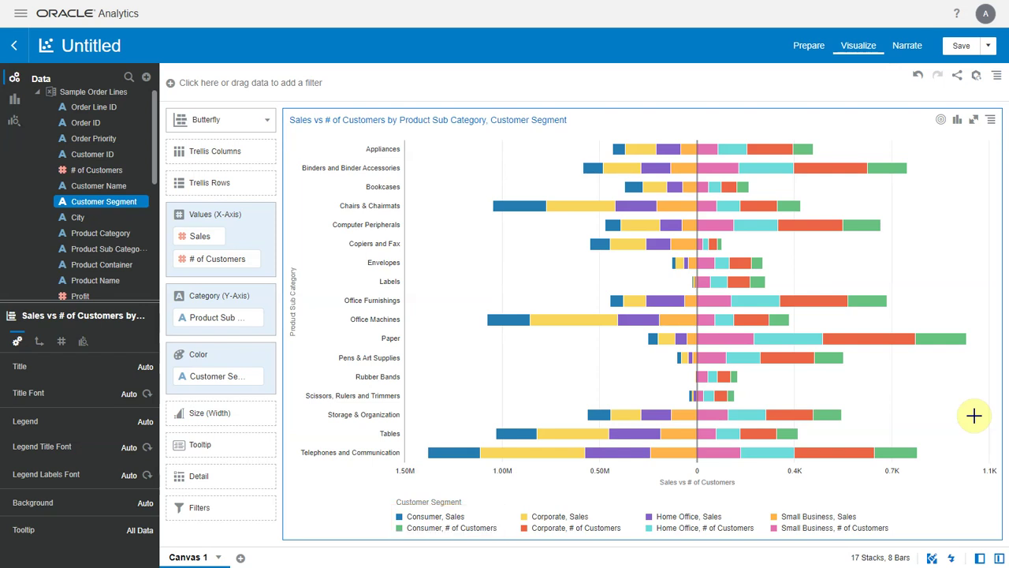
pyautogui.click(153, 166)
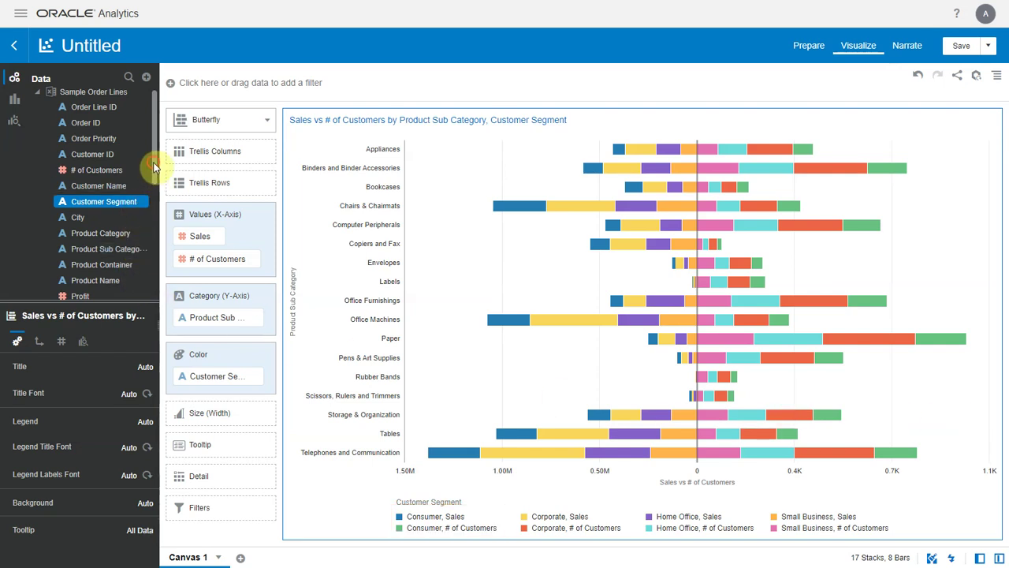
# Put Discount on Size (Width) and Ship Mode on Detail
pyautogui.moveTo(153, 166); pyautogui.dragTo(153, 252)
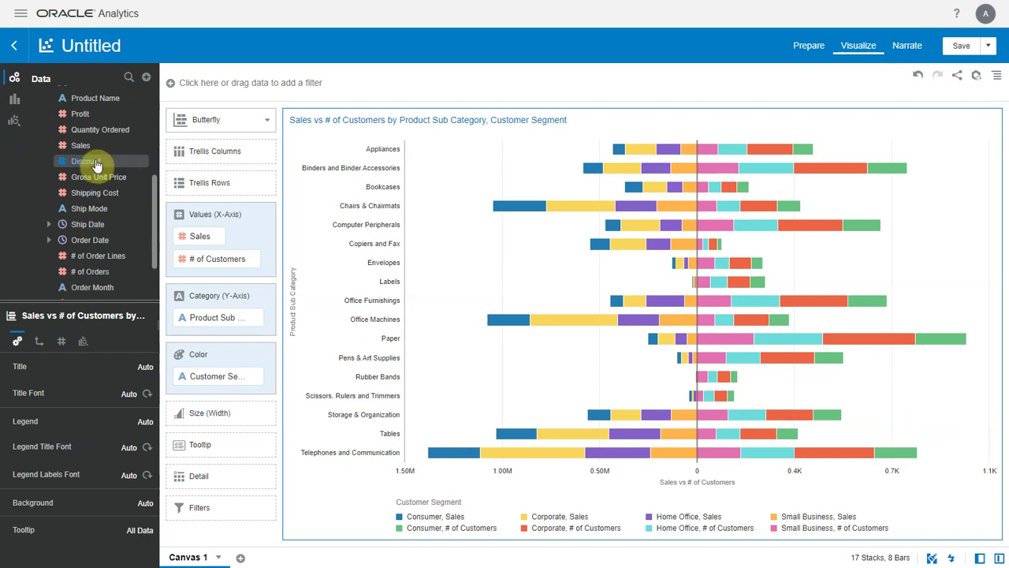
pyautogui.moveTo(94, 164); pyautogui.dragTo(206, 416)
pyautogui.moveTo(79, 209); pyautogui.dragTo(207, 503)
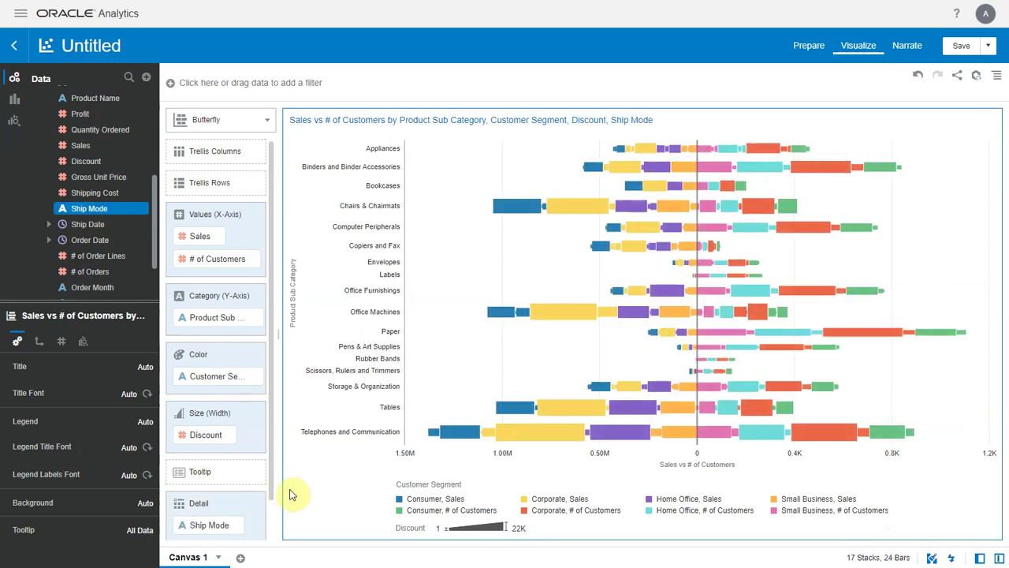
pyautogui.moveTo(513, 317)
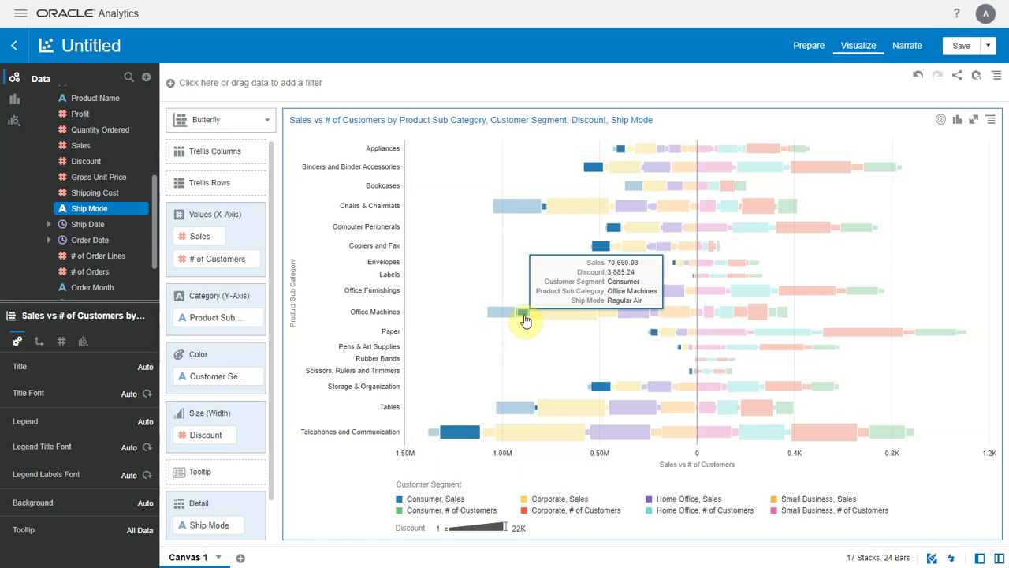